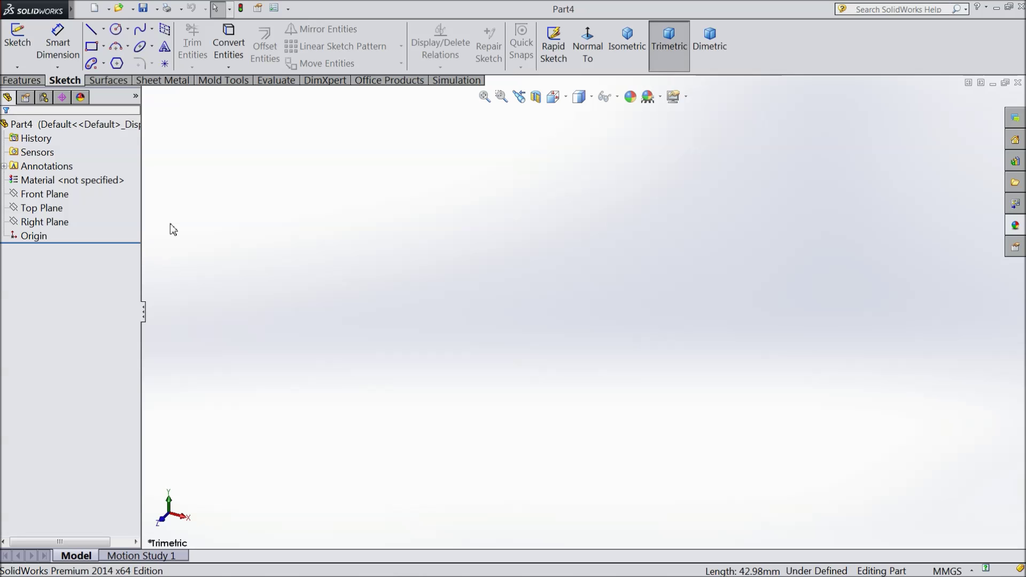
Step: Examine the Front, Top and Right planes and the origin of the empty part
left_click(56, 198)
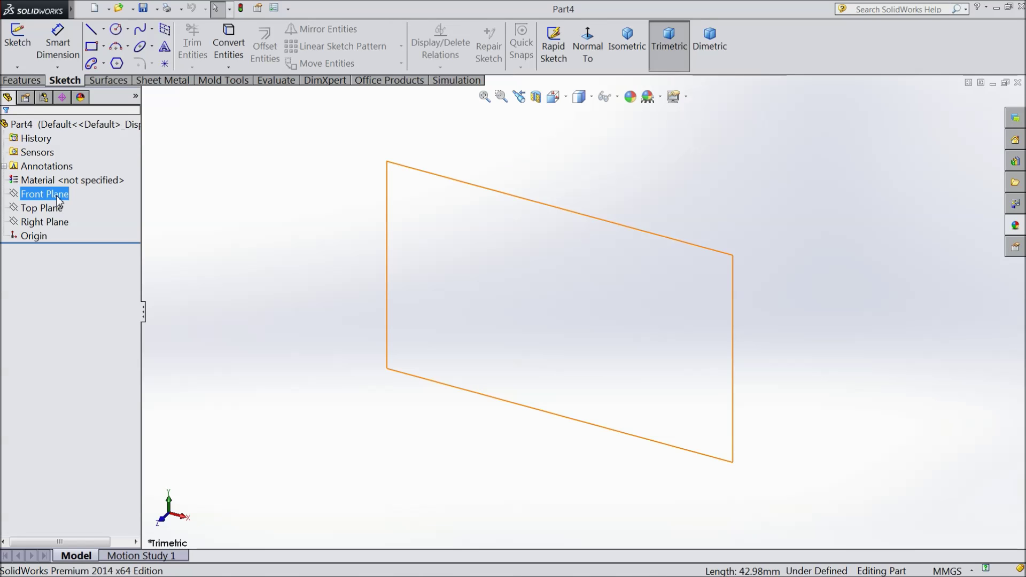
left_click(56, 212, "ctrl")
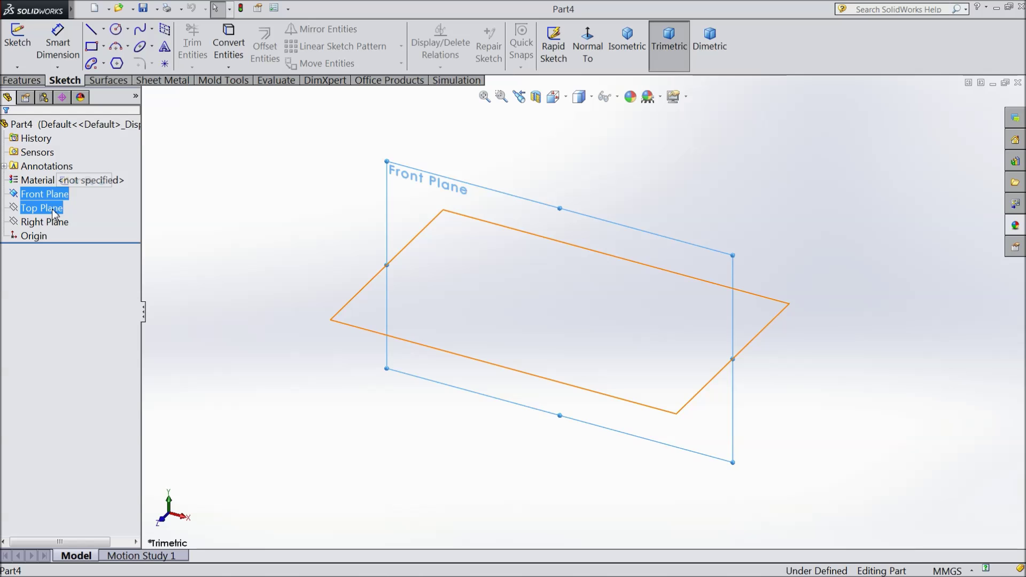
left_click(55, 213)
left_click(58, 225)
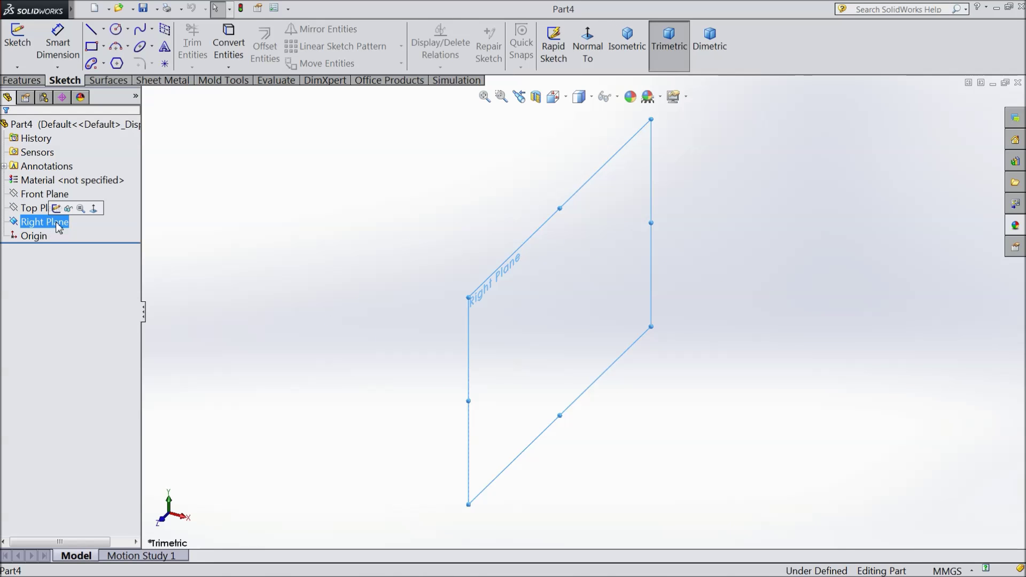
left_click(43, 195, "ctrl")
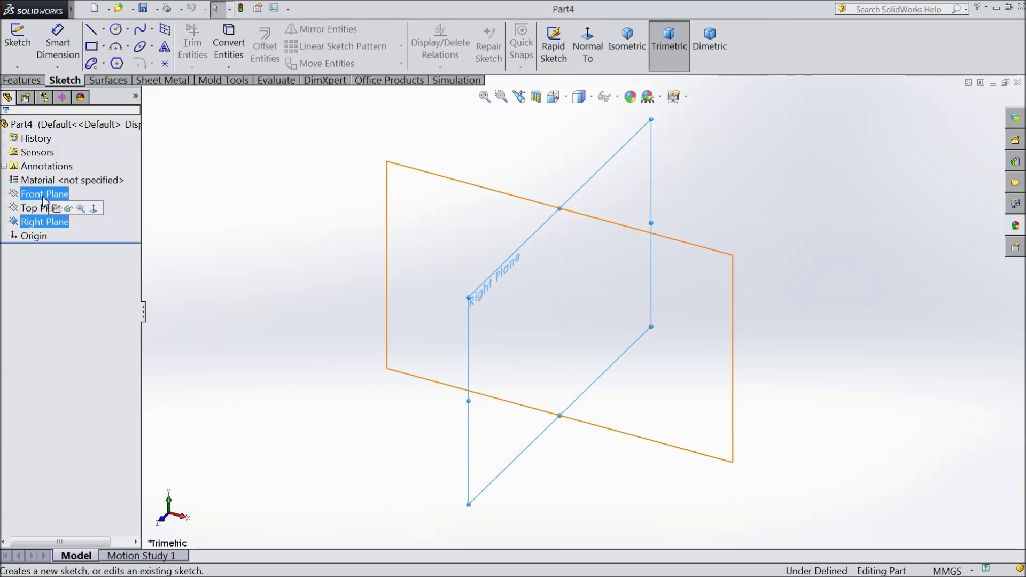
left_click(44, 195, "ctrl")
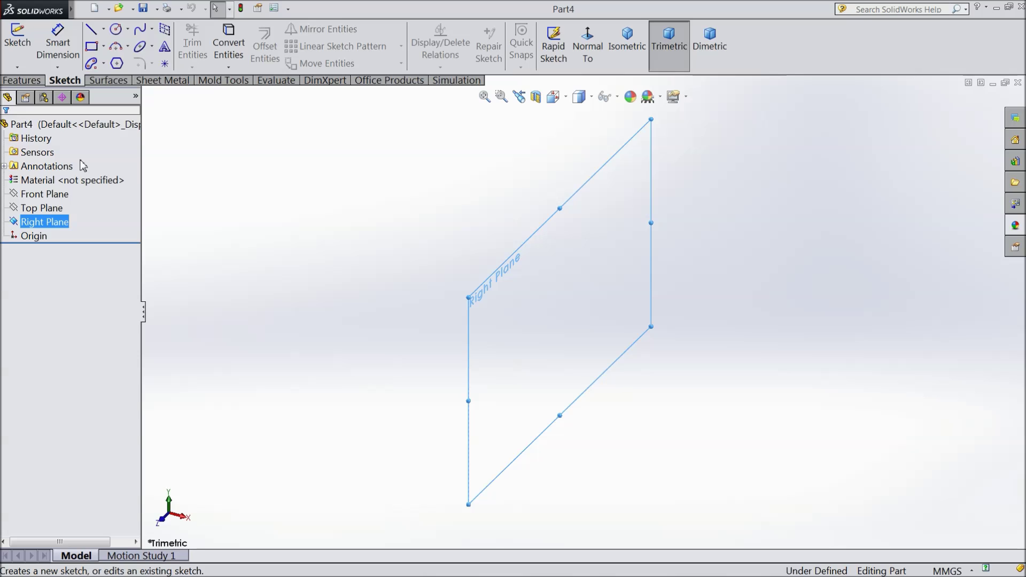
left_click(33, 239)
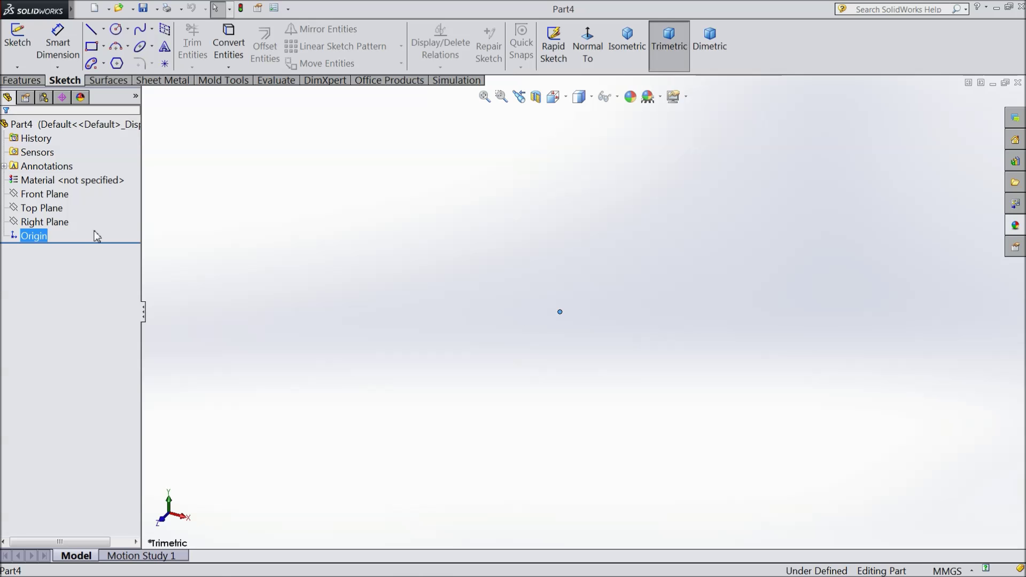
Step: On the Front Plane, sketch a horizontal line about 109 mm long from the origin and a vertical line upward from its end
left_click(54, 200)
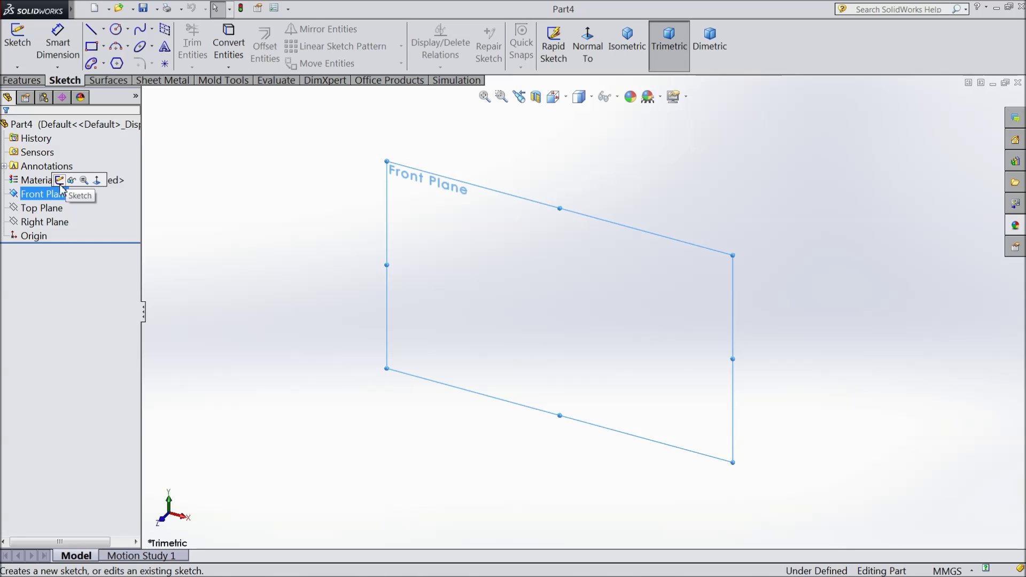
left_click(16, 41)
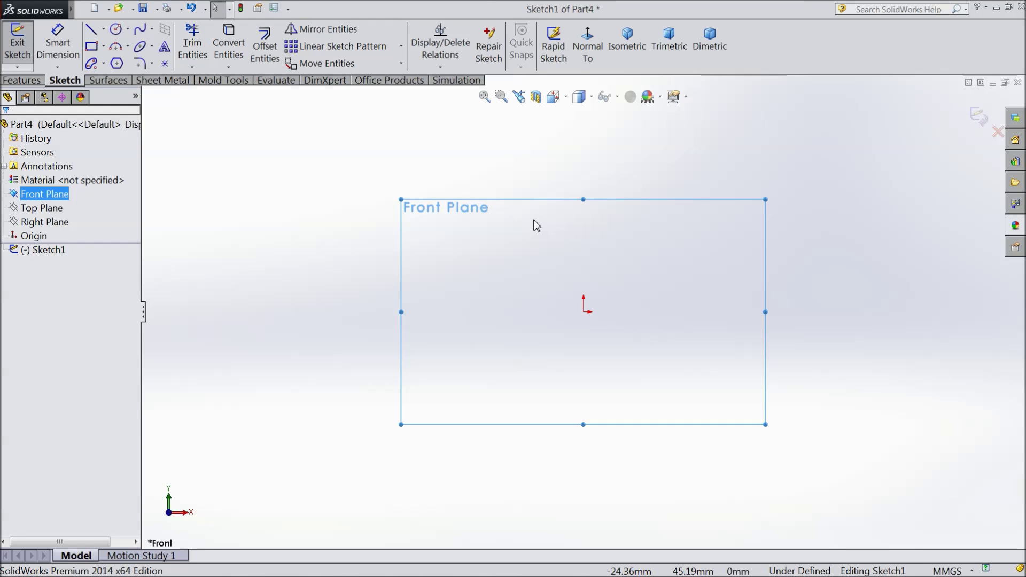
left_click(104, 29)
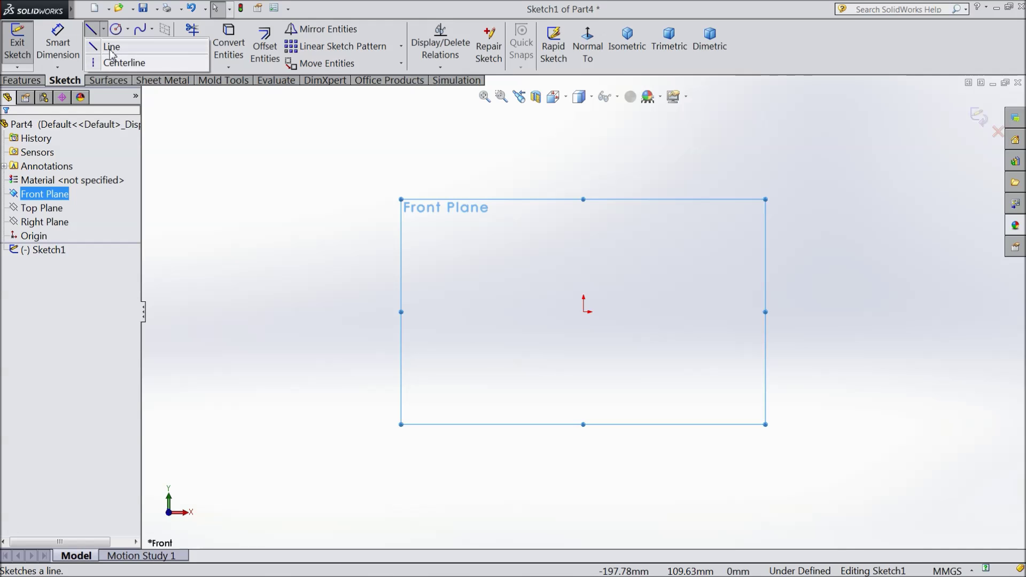
left_click(111, 48)
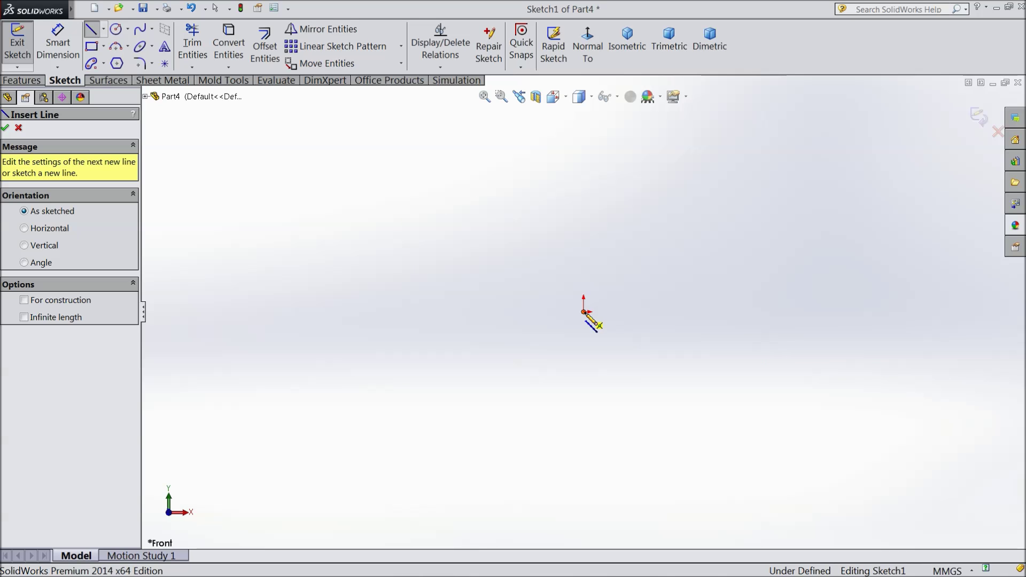
left_click(584, 312)
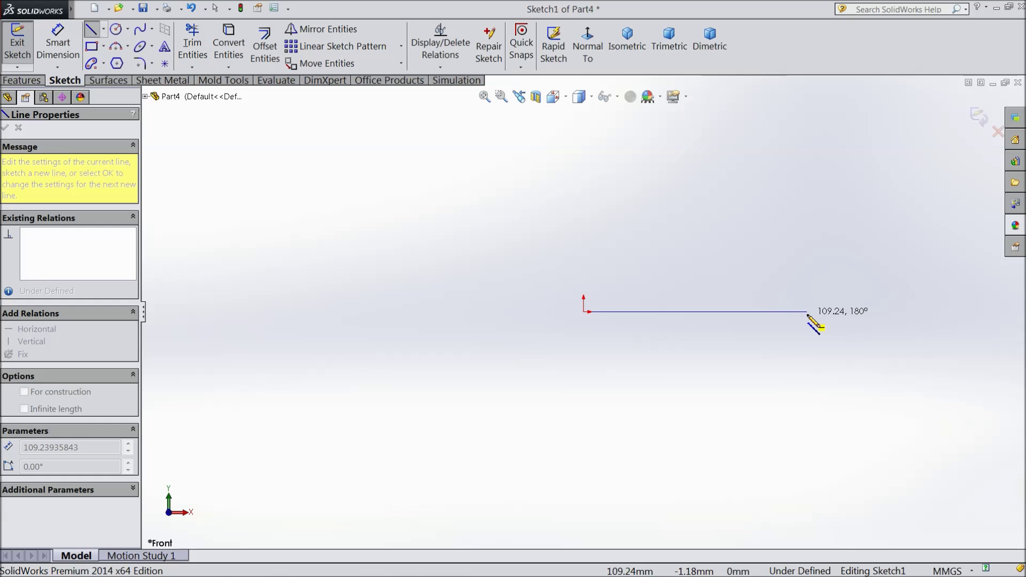
left_click(807, 314)
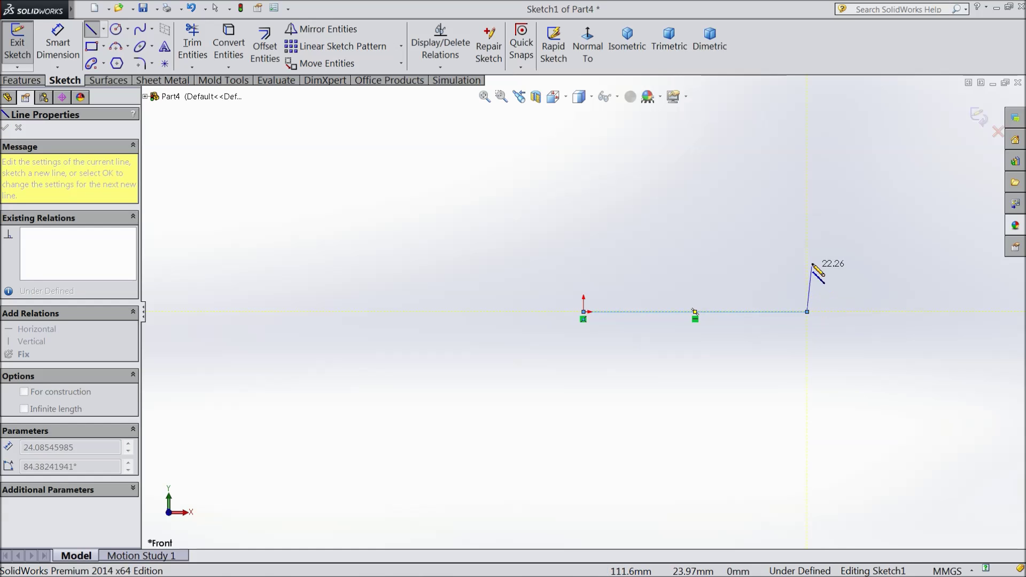
left_click(807, 167)
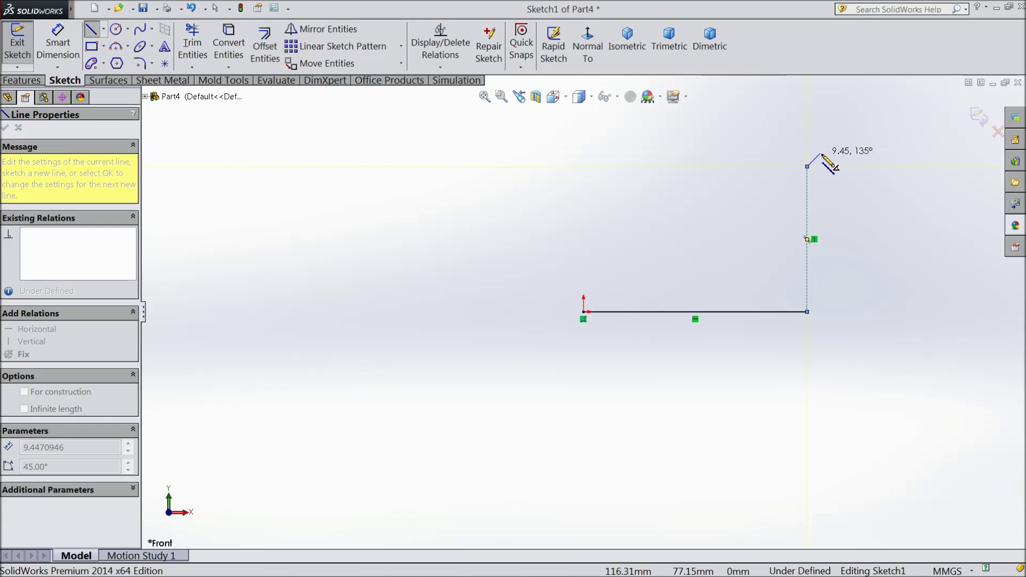
right_click(821, 156)
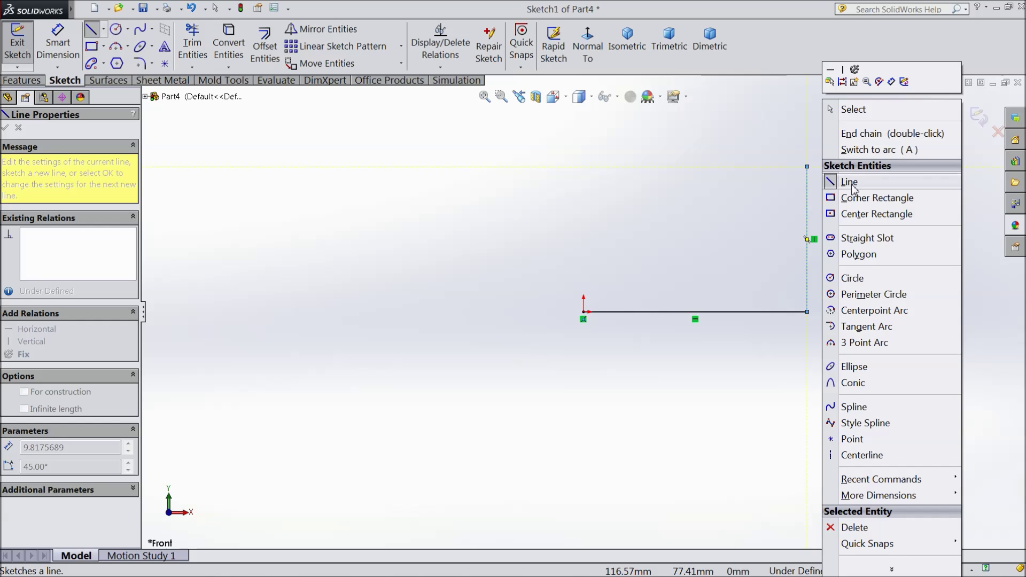
left_click(855, 110)
Step: Sketch connected centerlines: about 66 mm vertically down to the base line, about 54 mm diagonally upward at 45°, and about 38 mm vertically back down
scroll(838, 174, "down", 3)
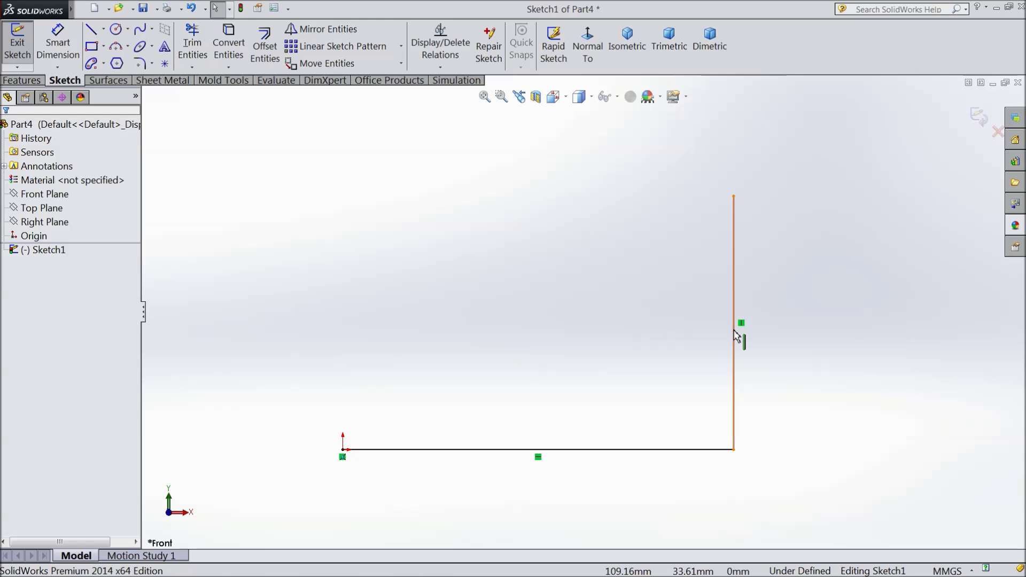
left_click(104, 31)
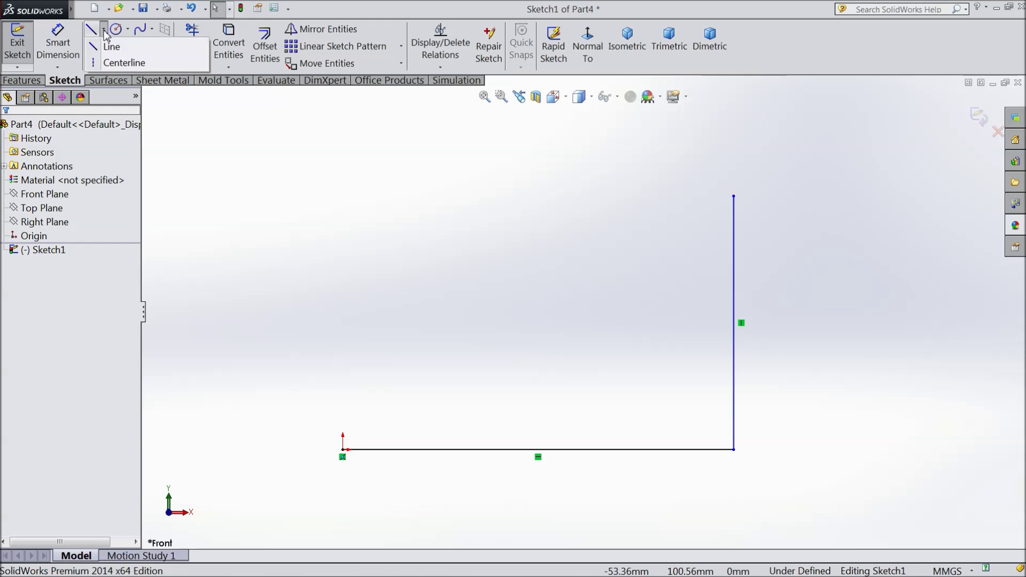
left_click(109, 63)
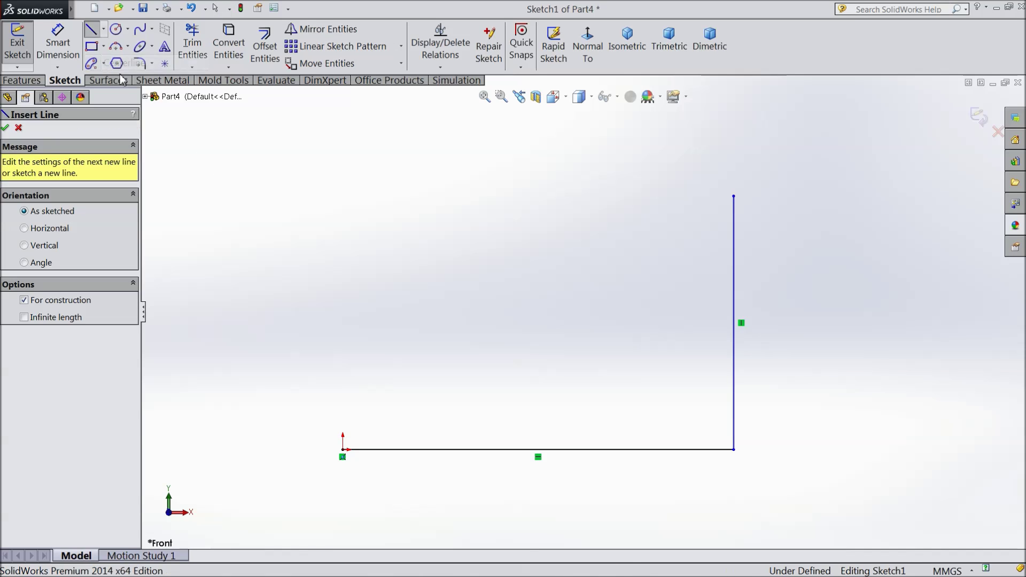
left_click(429, 215)
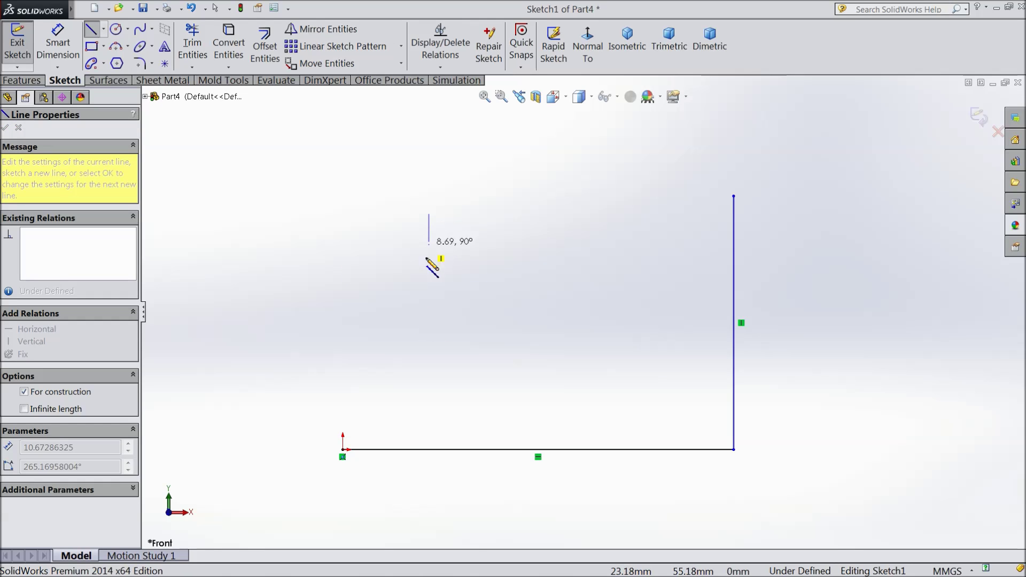
left_click(428, 449)
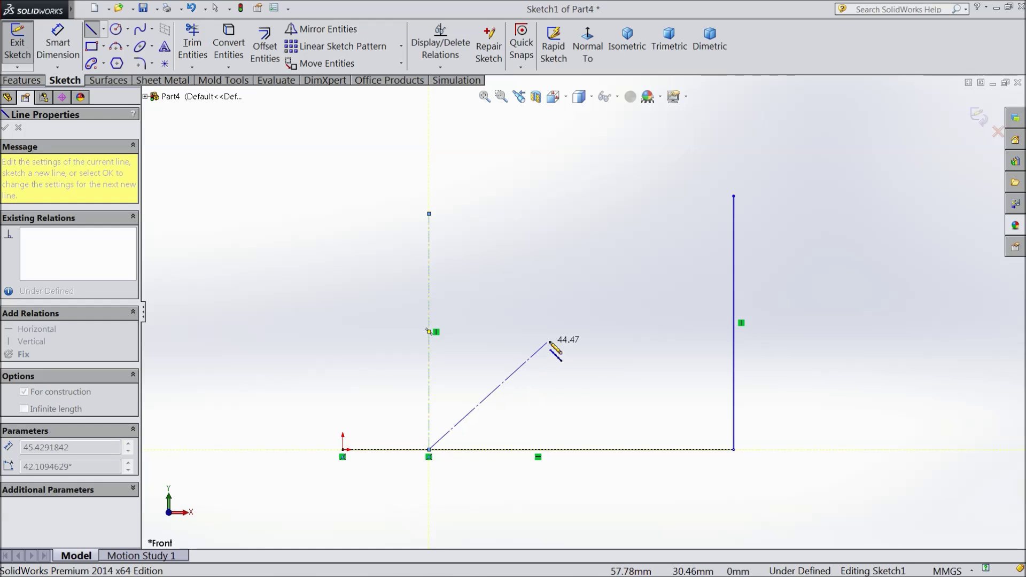
left_click(565, 314)
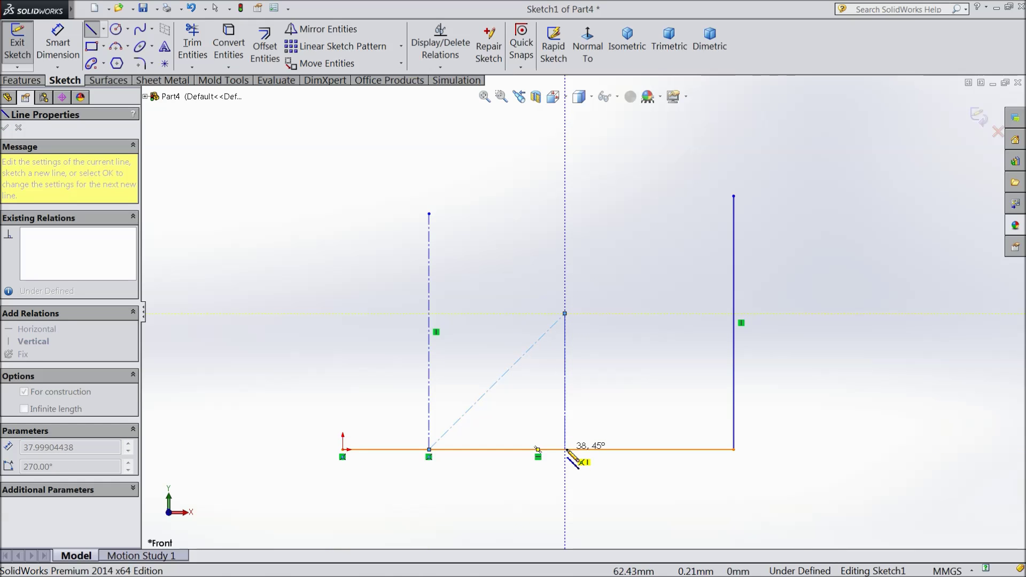
left_click(565, 382)
right_click(608, 428)
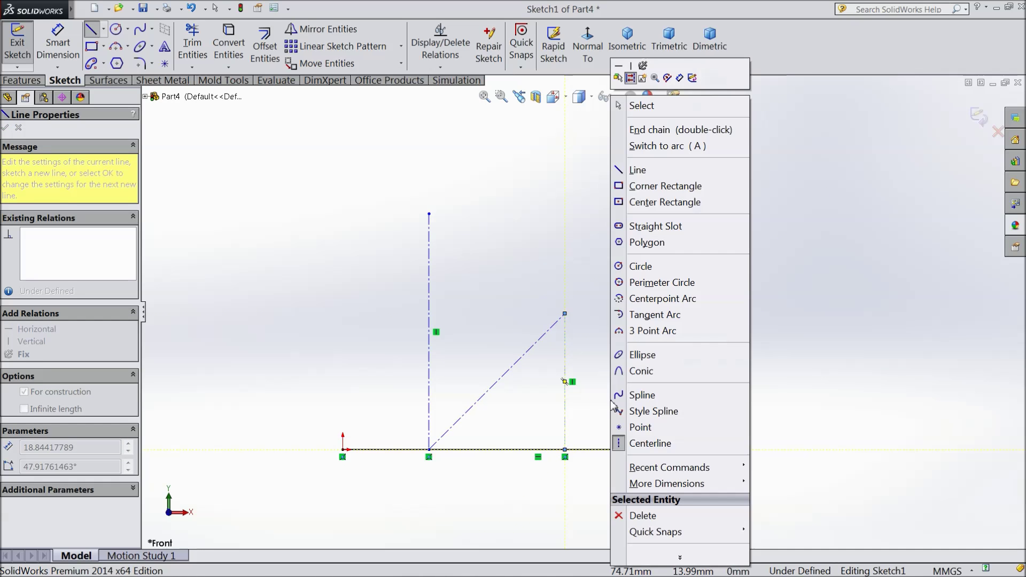
left_click(655, 110)
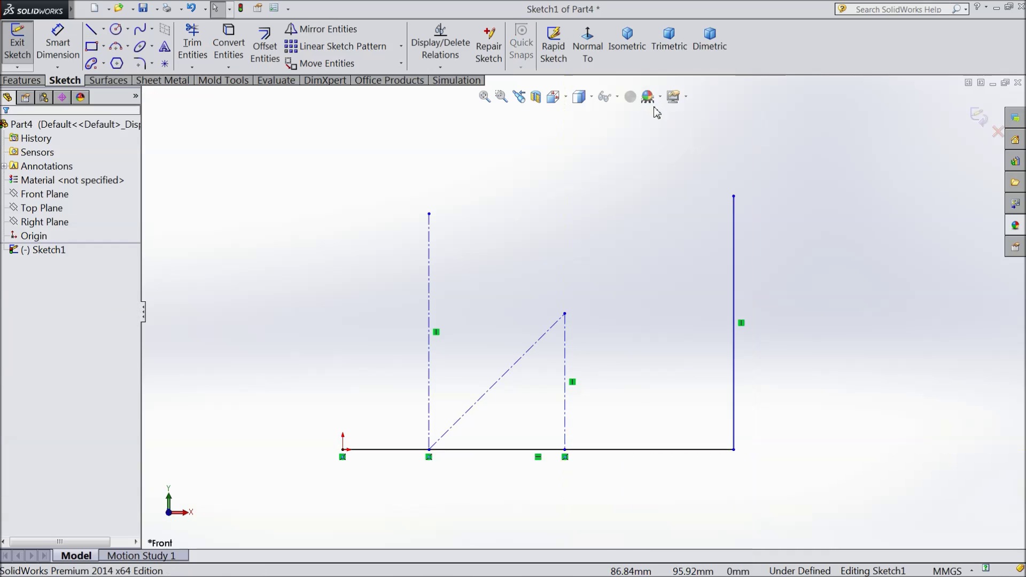
Step: Inspect the existing relations of the longer vertical centerline, the diagonal centerline, their shared endpoint and the base line
left_click(430, 325)
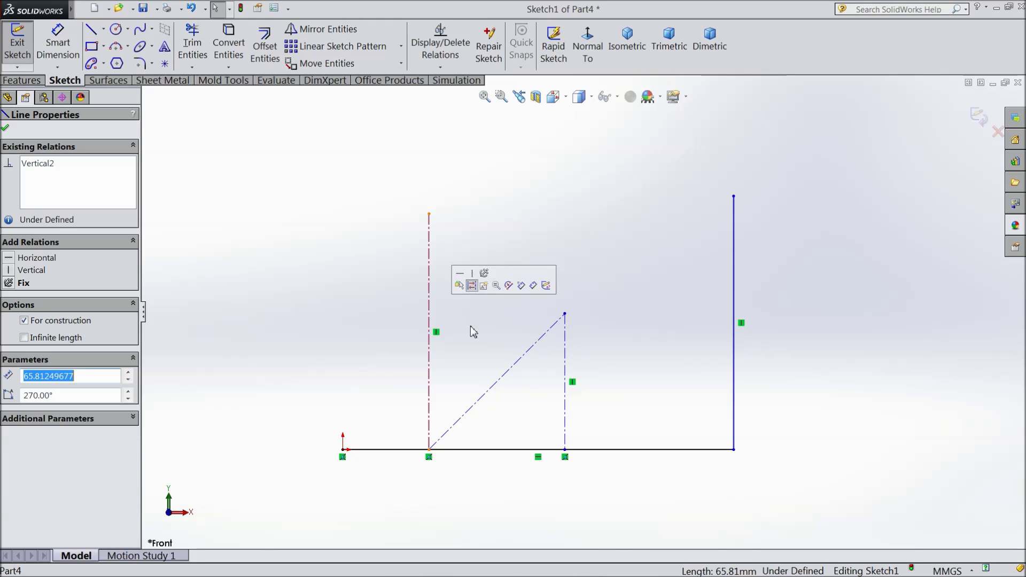
left_click(509, 378)
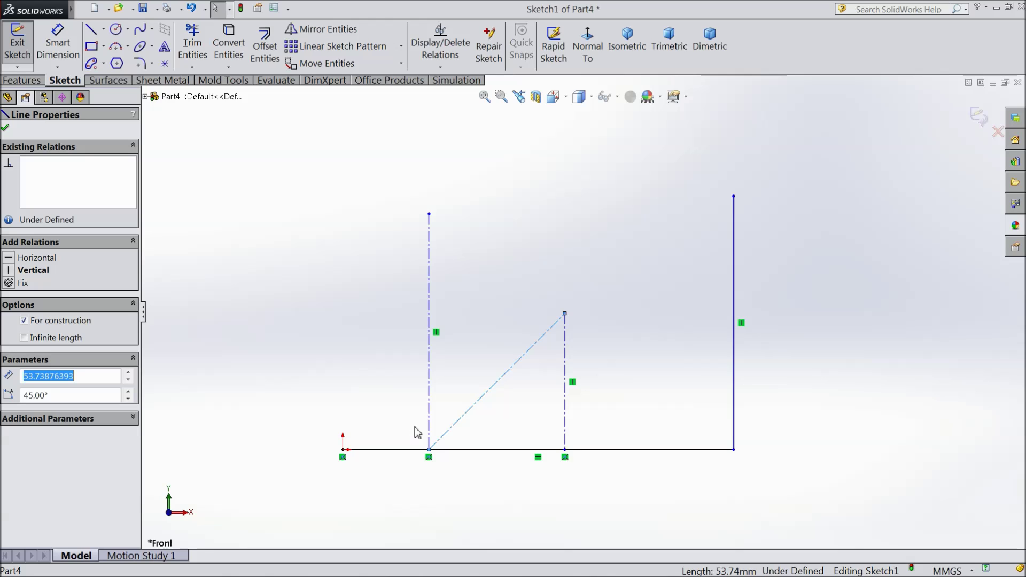
left_click(408, 376)
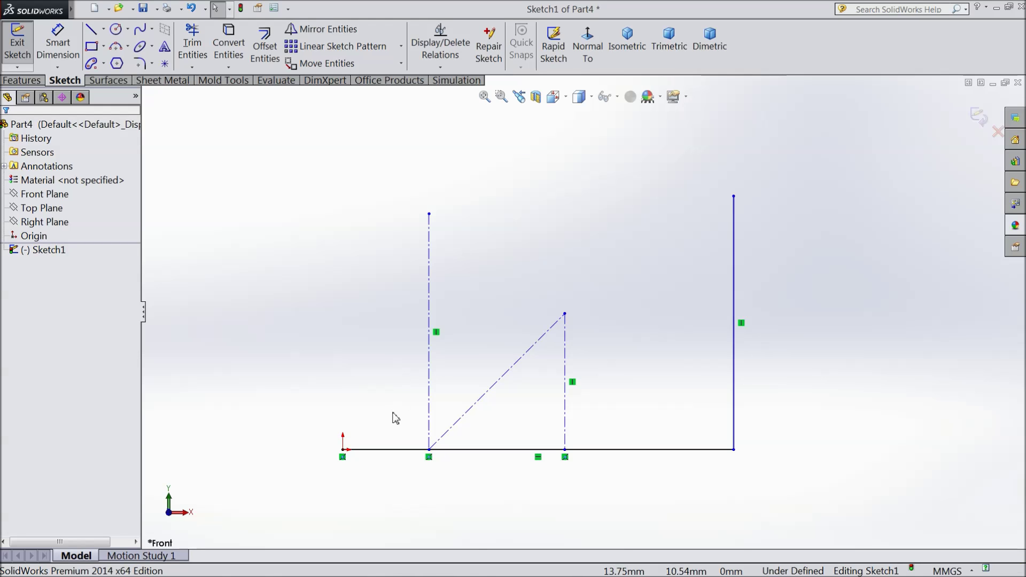
left_click(429, 458)
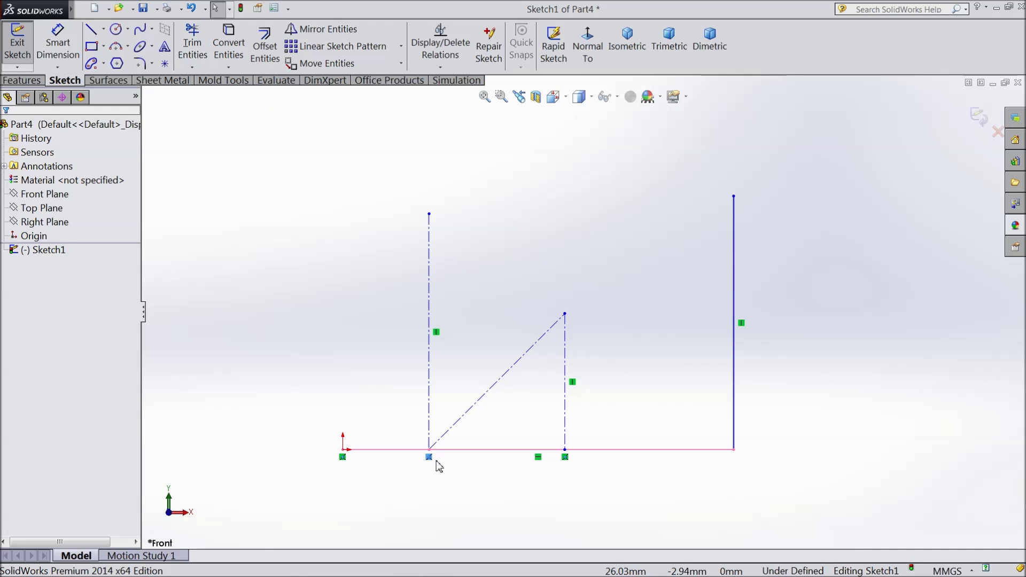
left_click(441, 449)
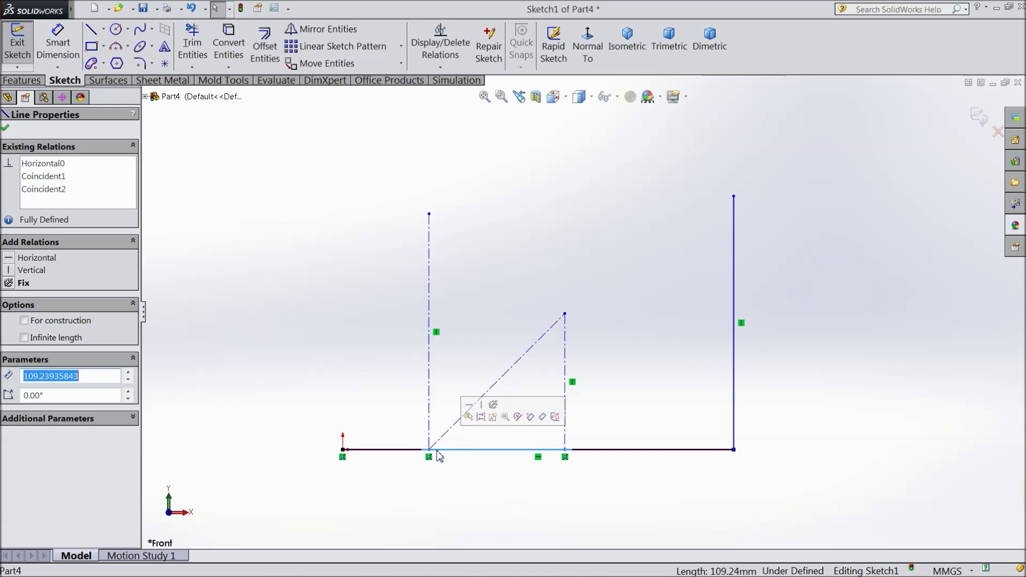
Step: Slide the centerlines' shared lower endpoint along the base line to about X 18.7 mm, replacing its coincident relation with a new one
left_click_drag(429, 450, 408, 457)
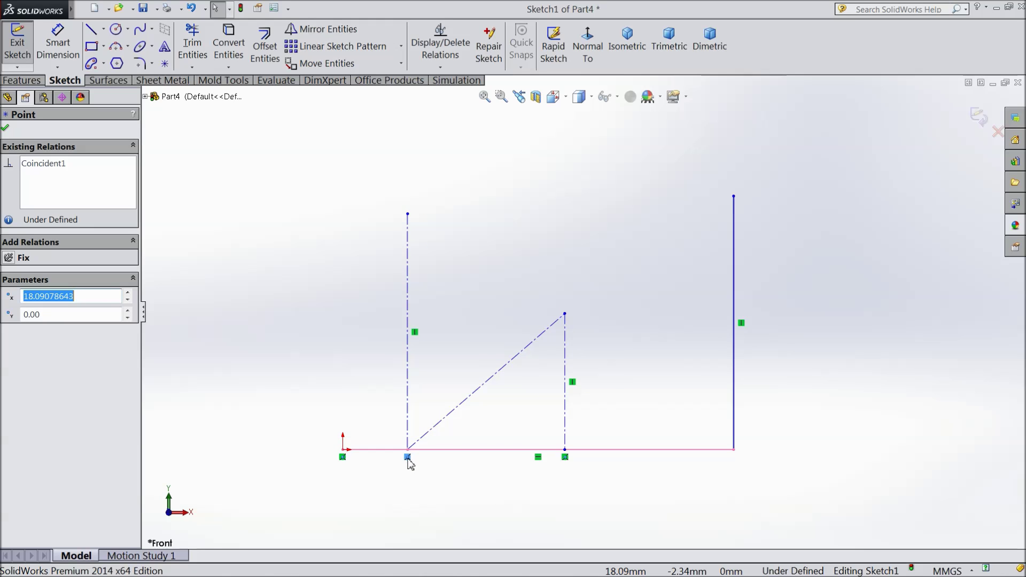
key("Delete")
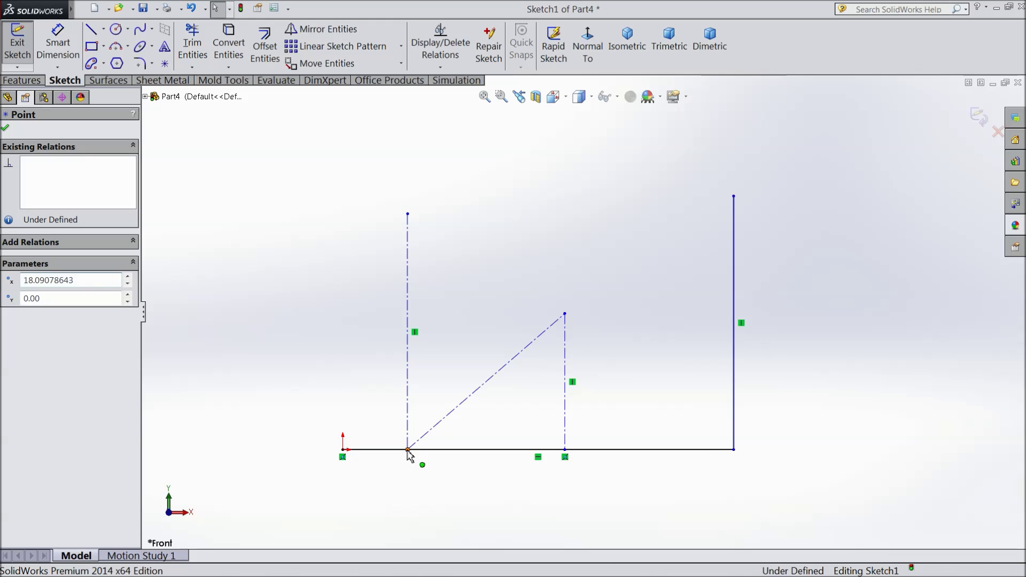
mouse_move(411, 448)
left_mouse_down()
mouse_move(422, 426)
mouse_move(467, 424)
mouse_move(499, 469)
mouse_move(454, 505)
mouse_move(397, 484)
mouse_move(383, 431)
mouse_move(430, 416)
mouse_move(476, 438)
mouse_move(485, 456)
mouse_move(397, 452)
mouse_move(411, 451)
left_mouse_up()
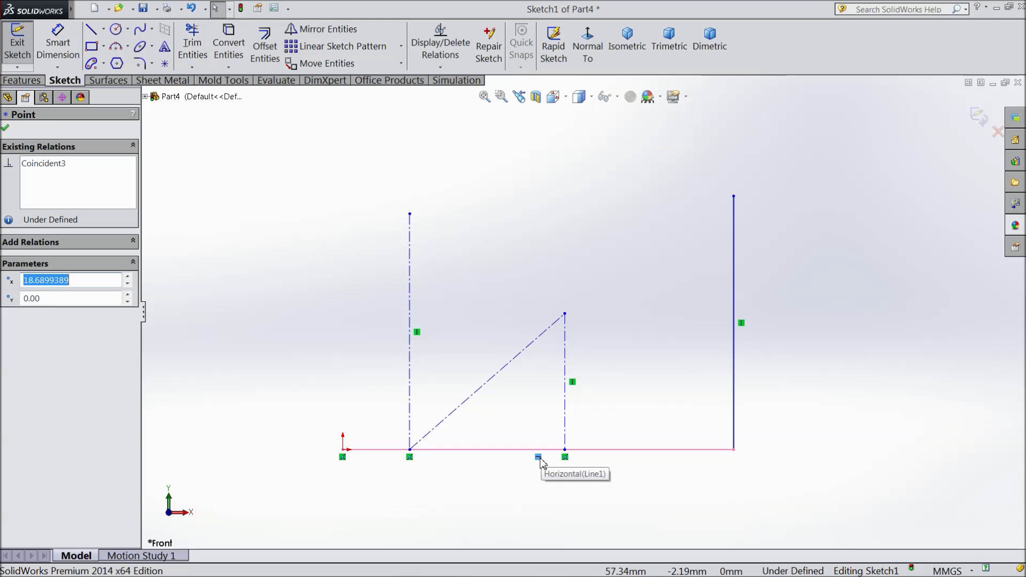
Step: Move the corner between the base line and the solid vertical line horizontally to about X 99.3 mm
left_click(731, 451)
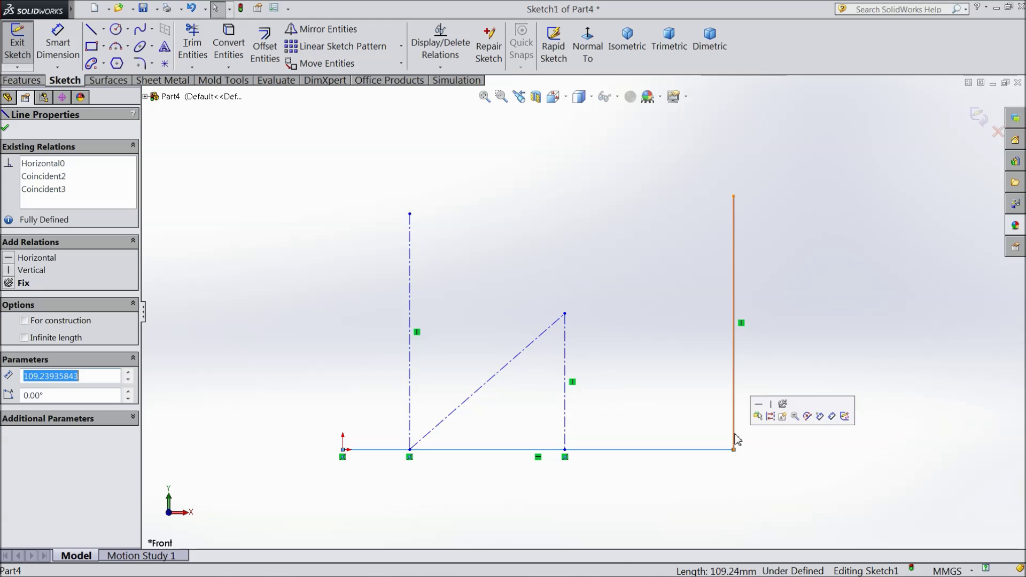
left_click(734, 450)
left_click_drag(734, 416, 699, 414)
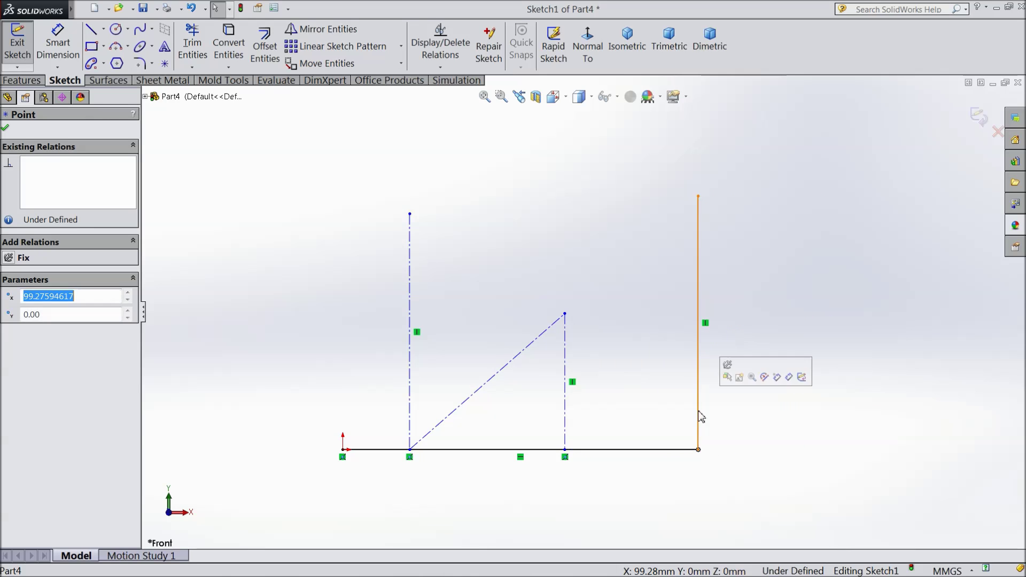
Step: Delete the base line's horizontal relation and tilt the line by moving its free end to about X 107.7 mm, Y 22.2 mm
left_click(518, 459)
key("Delete")
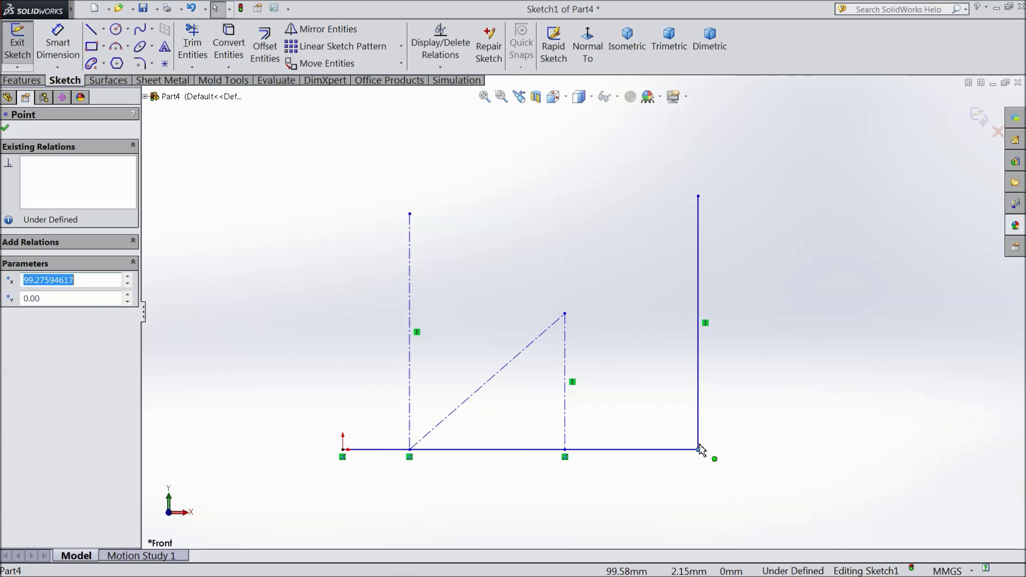
left_click_drag(699, 453, 728, 371)
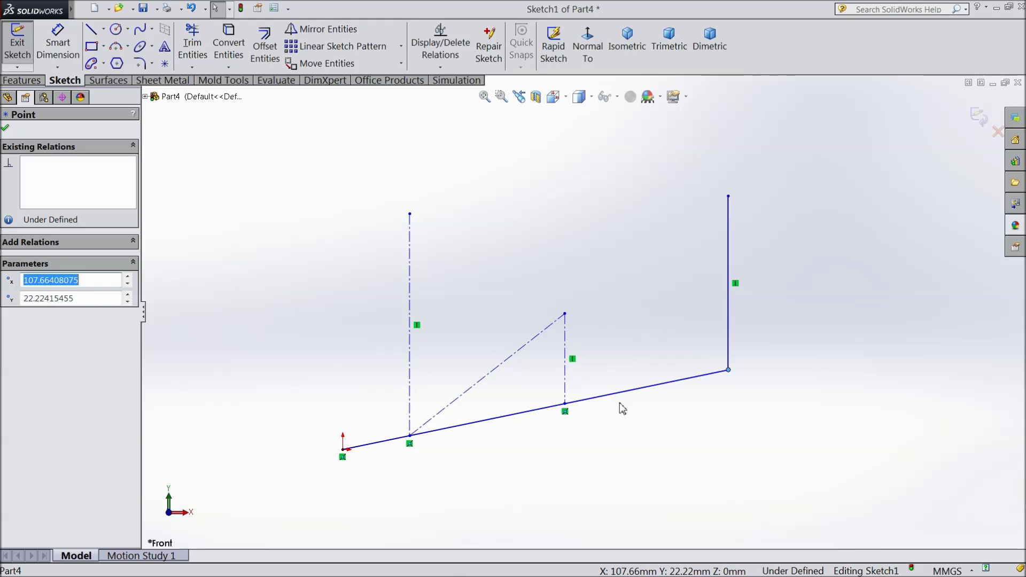
scroll(535, 387, "up", 1)
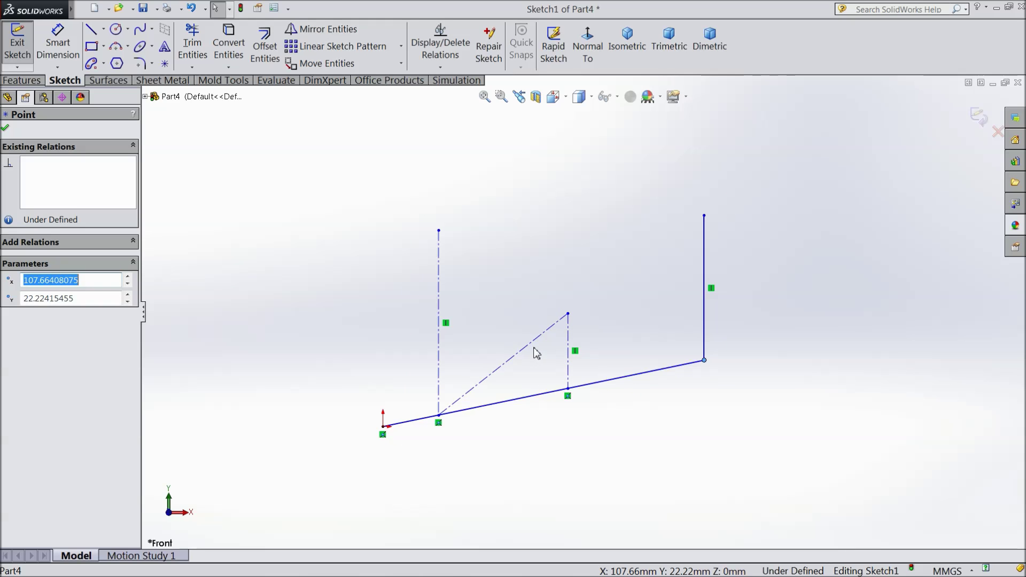
scroll(556, 303, "down", 1)
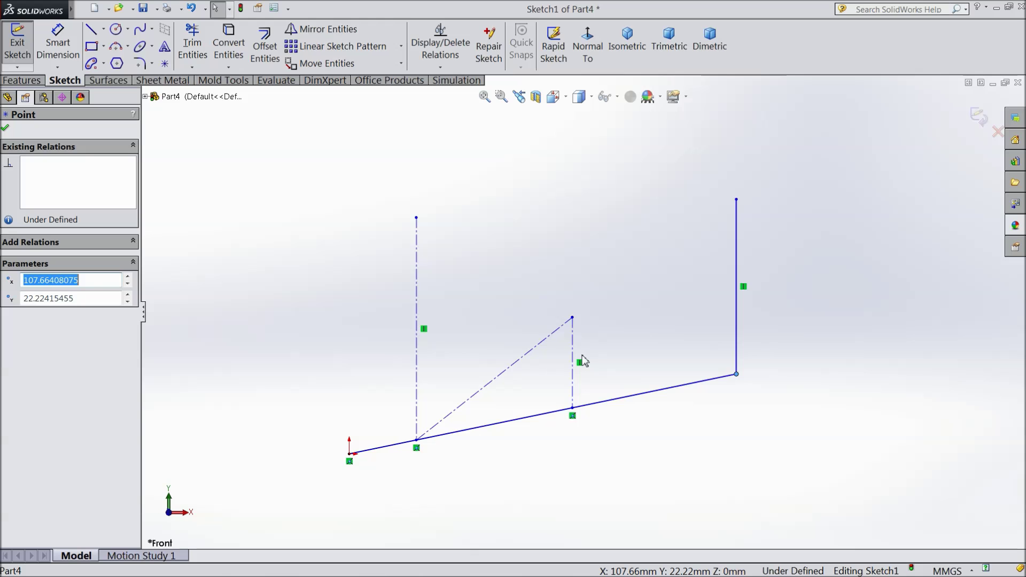
scroll(584, 361, "down", 1)
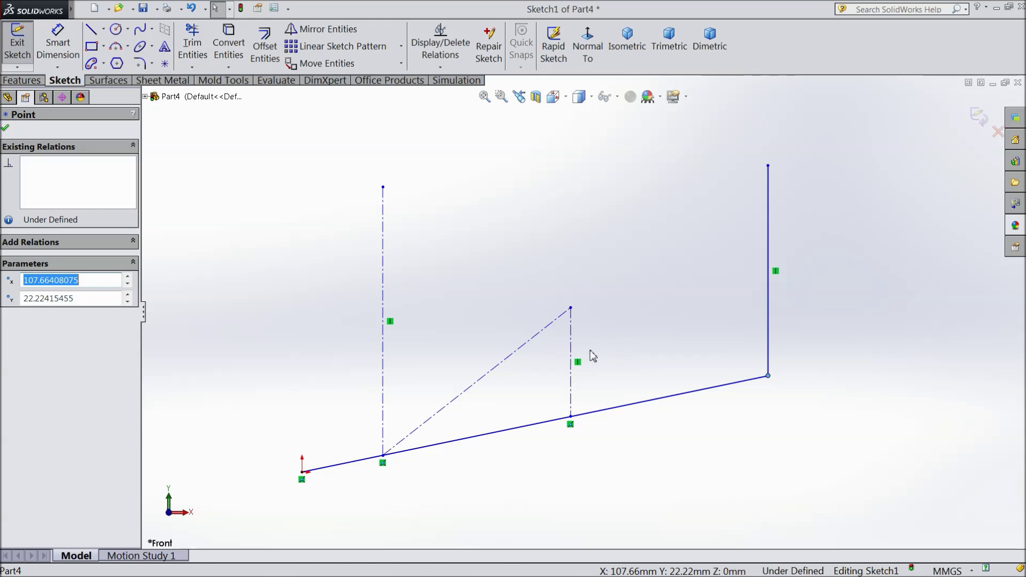